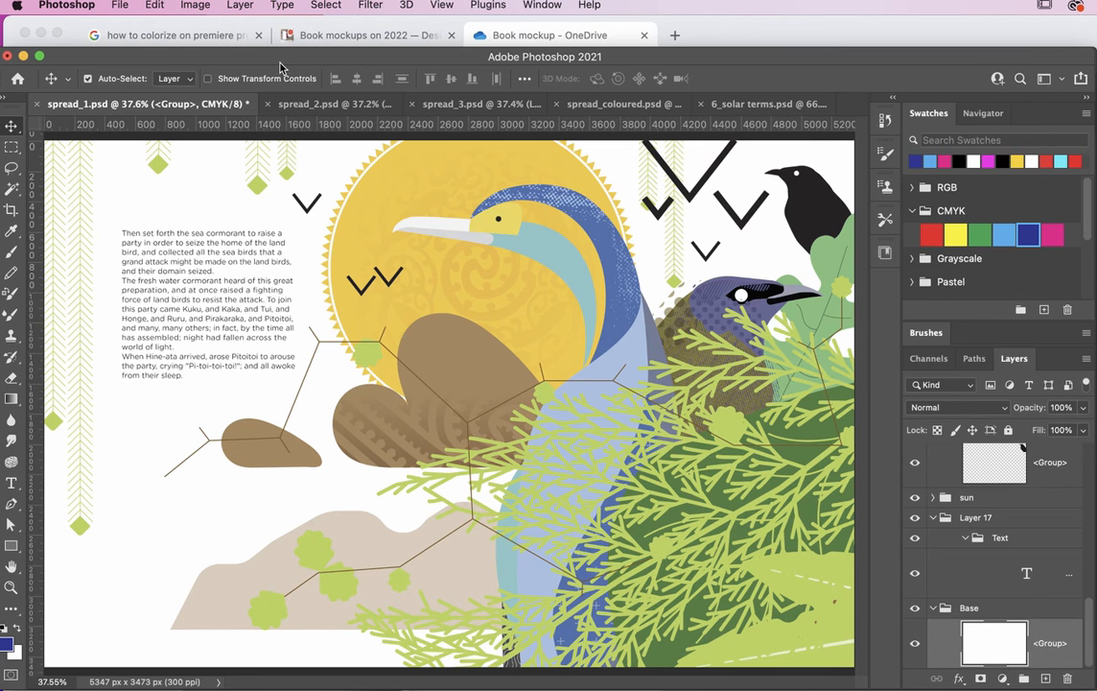
# Step: Duplicate the spread_1.psd document under the name DUPLICATE
pyautogui.click(197, 5)
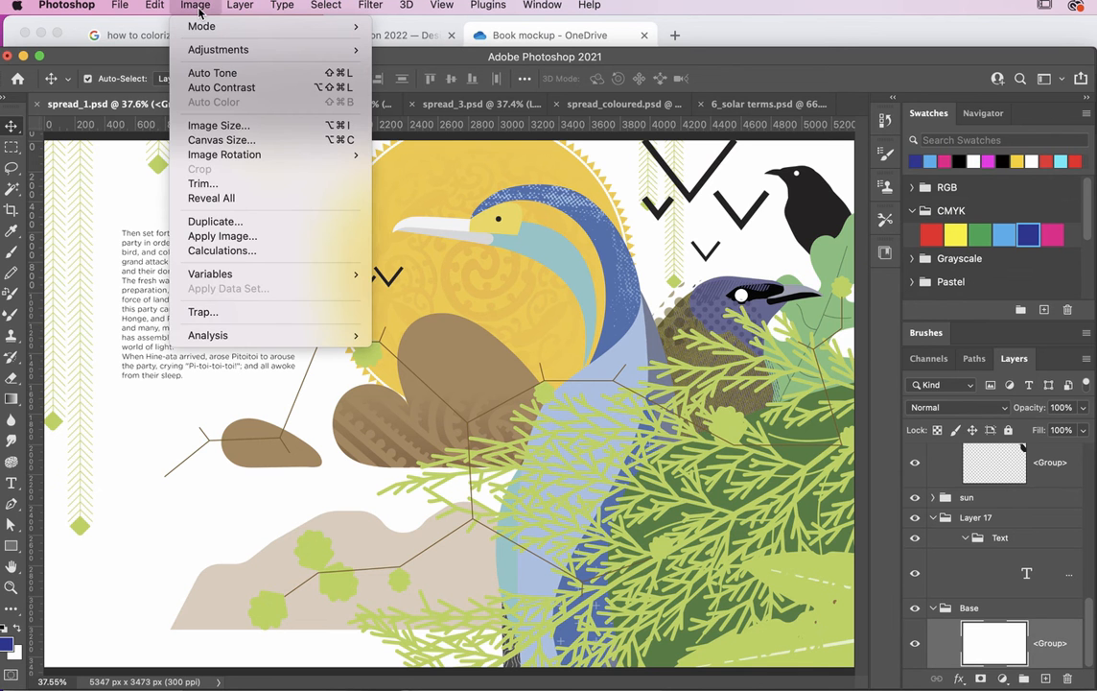
pyautogui.click(223, 222)
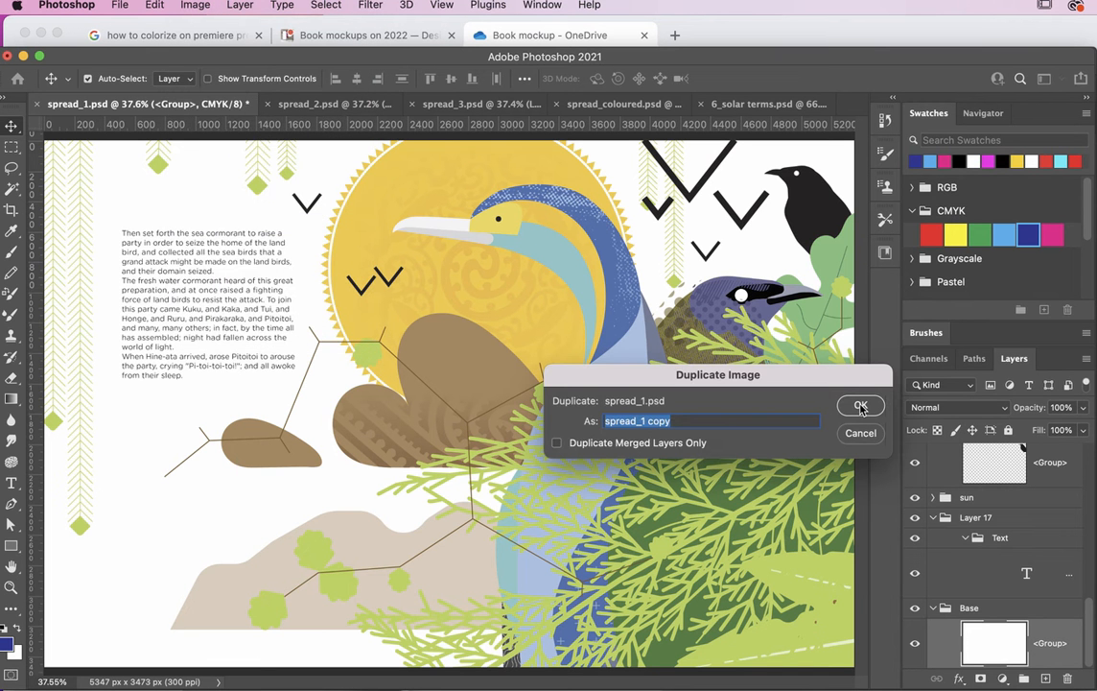
pyautogui.write('DUPLICATE')
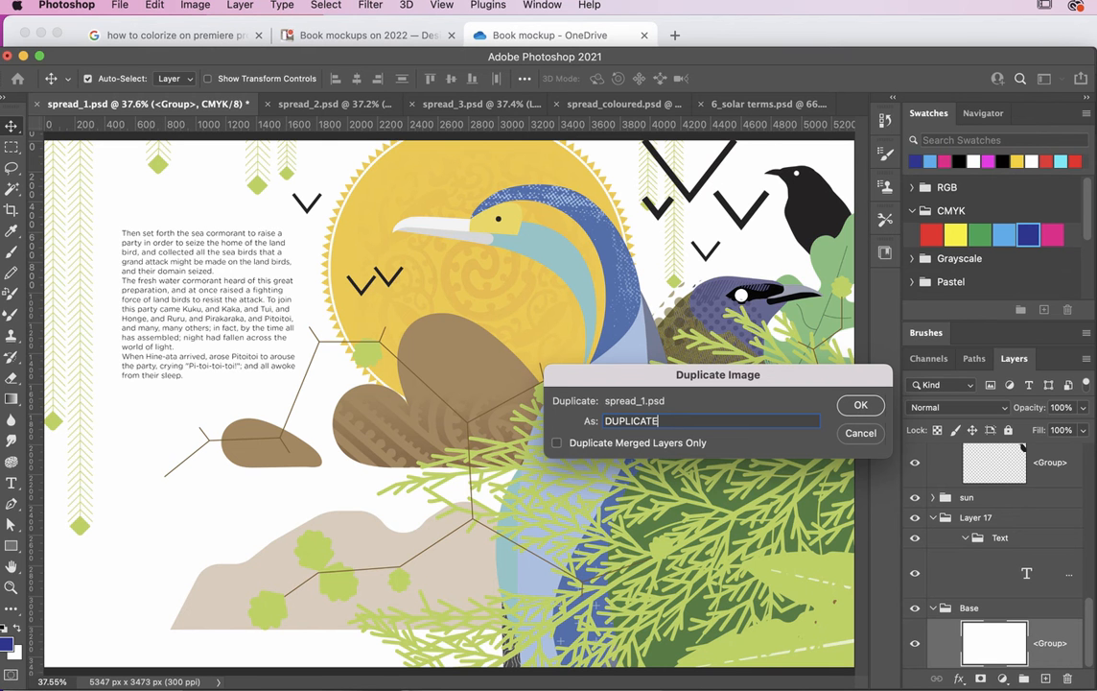
pyautogui.click(860, 406)
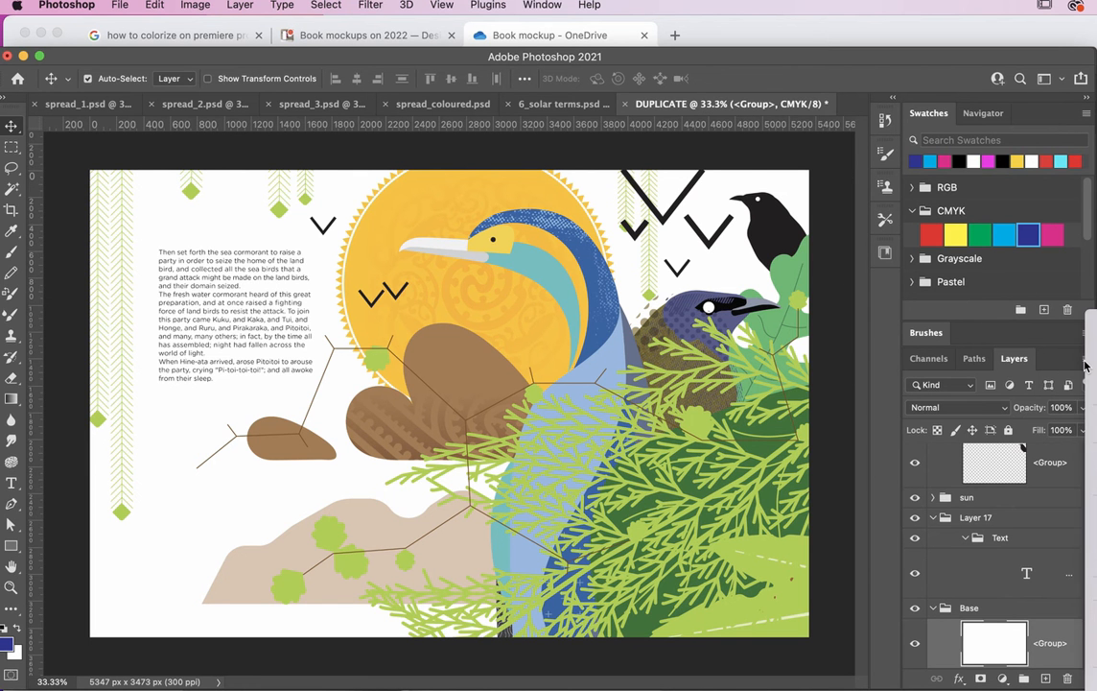
# Step: Flatten all layers of the DUPLICATE document into a single background layer
pyautogui.moveTo(1014, 357); pyautogui.dragTo(465, 108)
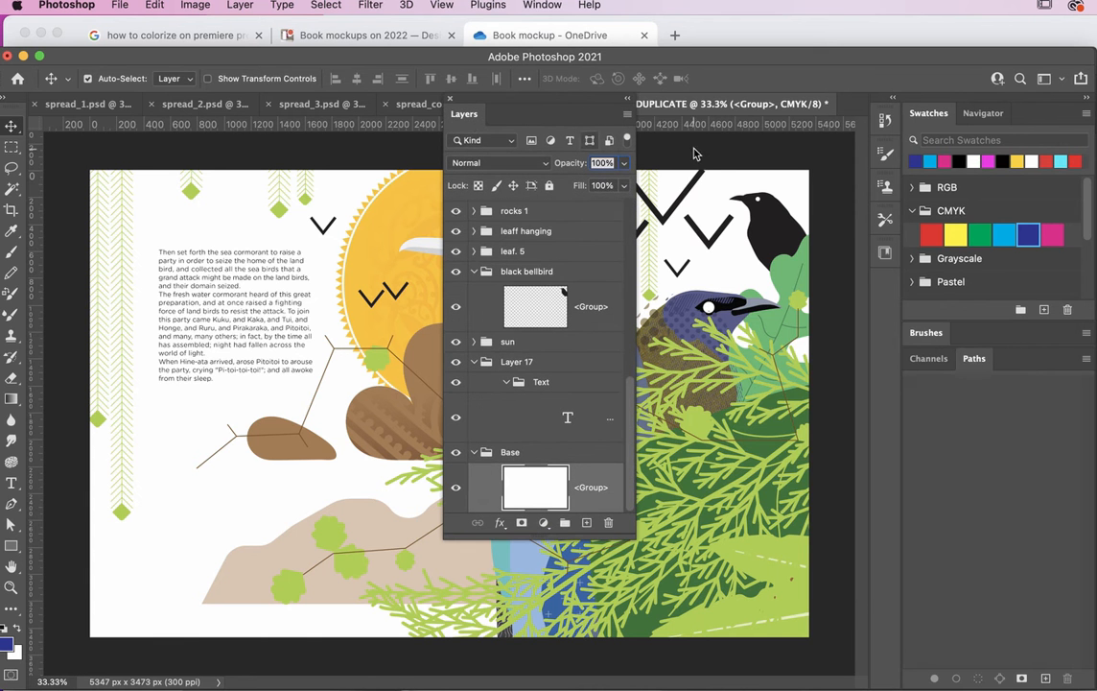
pyautogui.click(627, 113)
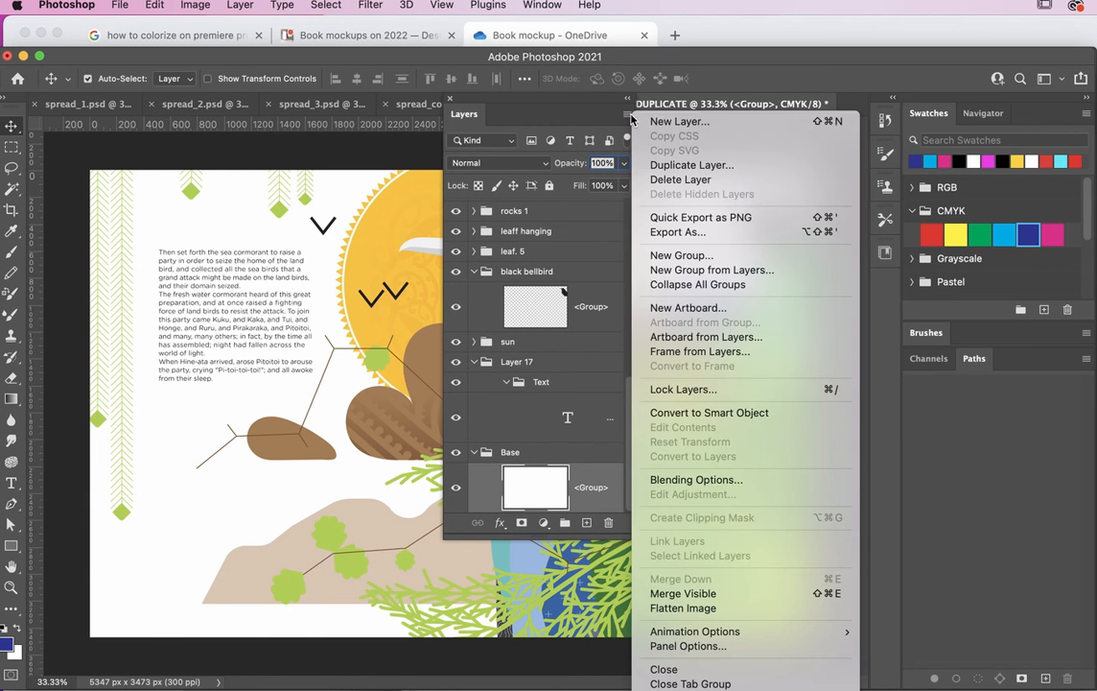
pyautogui.click(696, 610)
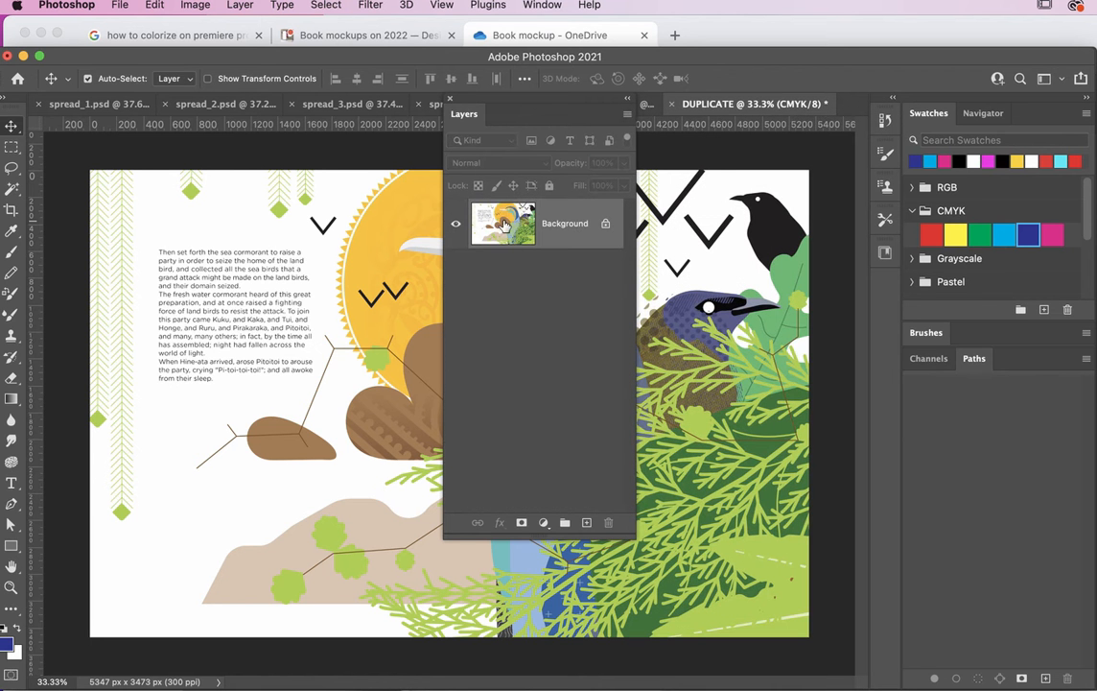
pyautogui.moveTo(464, 114)
pyautogui.mouseDown()
pyautogui.moveTo(654, 189)
pyautogui.moveTo(967, 396)
pyautogui.moveTo(1020, 368)
pyautogui.moveTo(1001, 348)
pyautogui.mouseUp()
# Step: Select the whole flattened artwork and cut it, and close the DUPLICATE document without saving
pyautogui.moveTo(977, 444); pyautogui.dragTo(977, 446)
pyautogui.keyDown('super'); pyautogui.click(977, 444); pyautogui.keyUp('super')
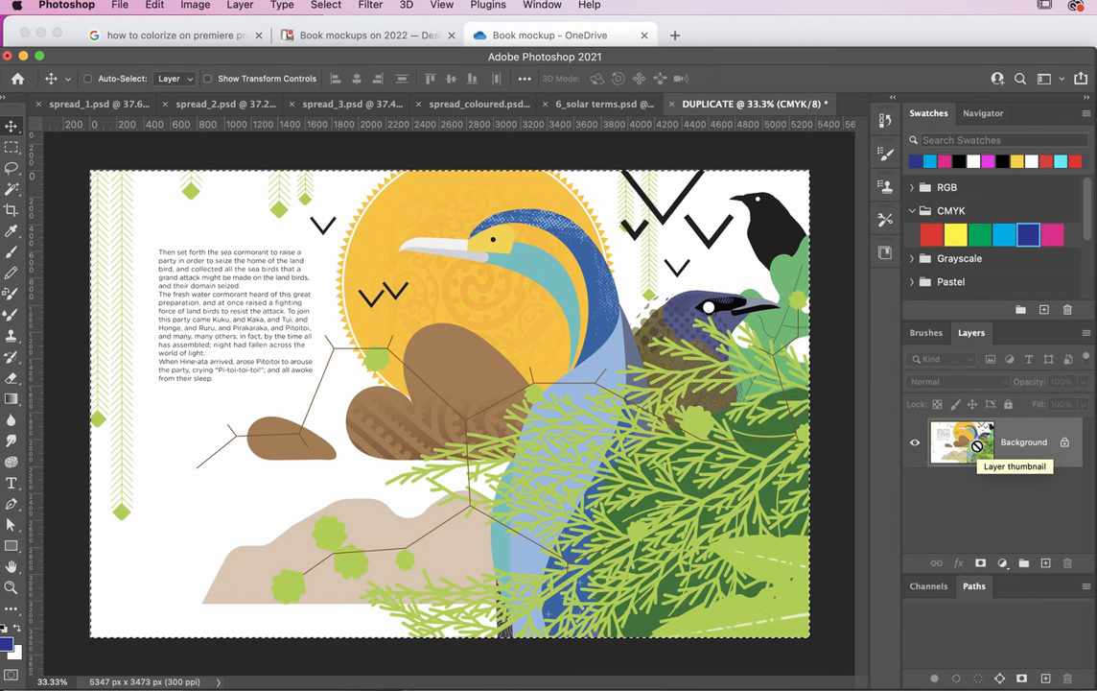
pyautogui.press('BackSpace')
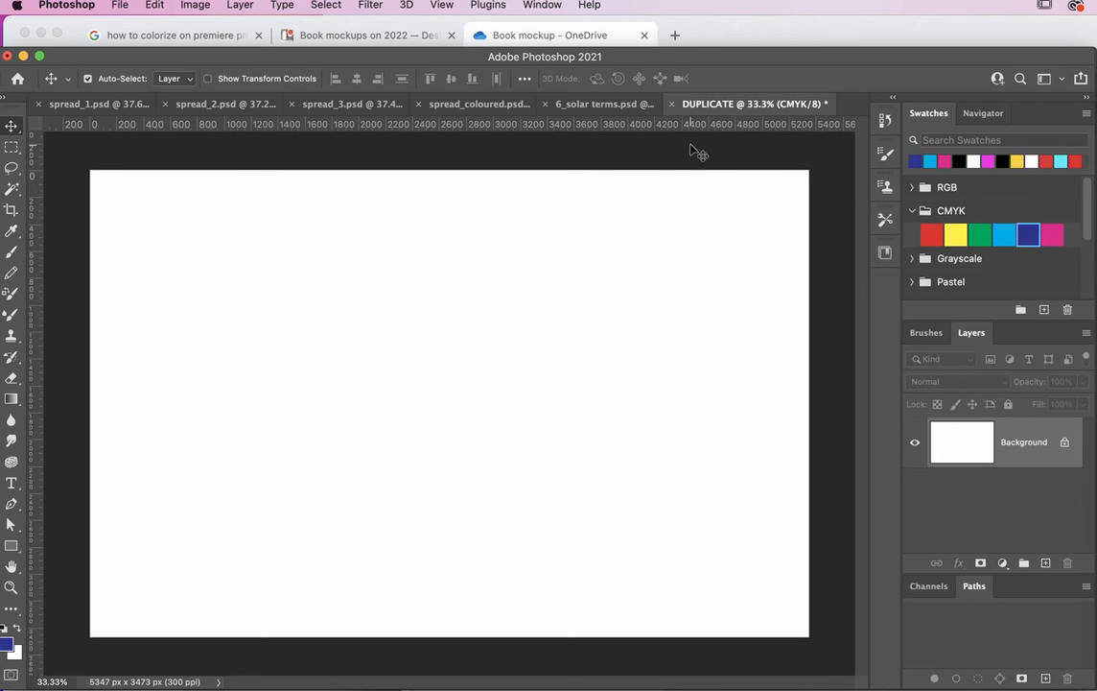
pyautogui.click(671, 104)
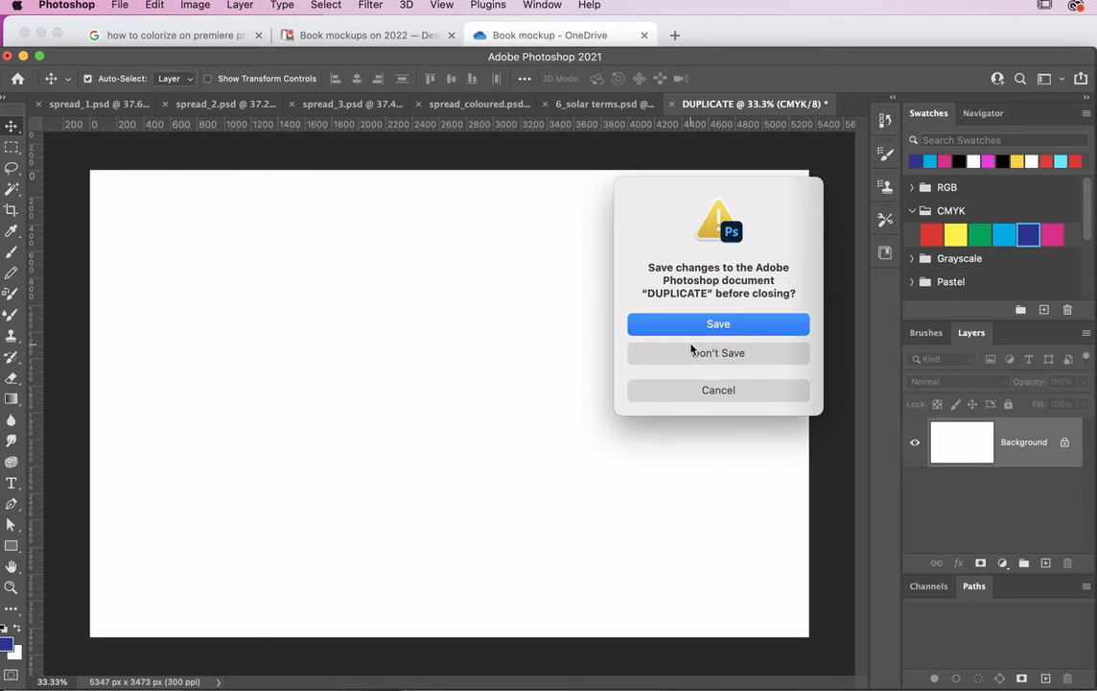
pyautogui.click(733, 354)
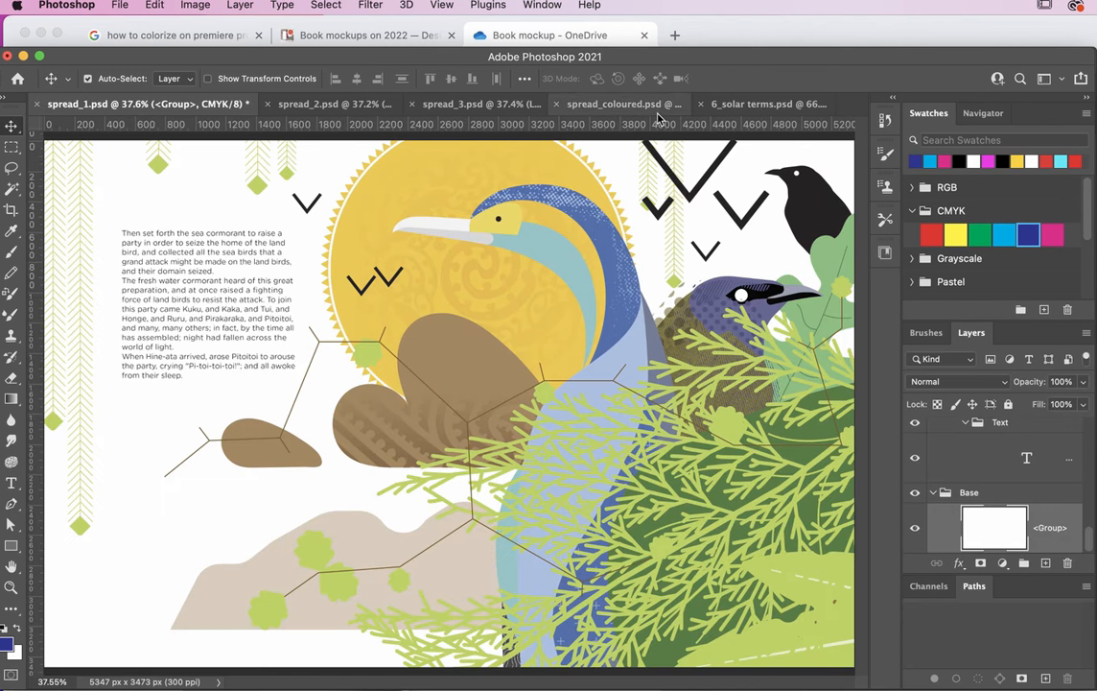
# Step: Open the Right Design Here smart object in 6_solar terms.psd and paste the cut spread artwork into it
pyautogui.click(751, 107)
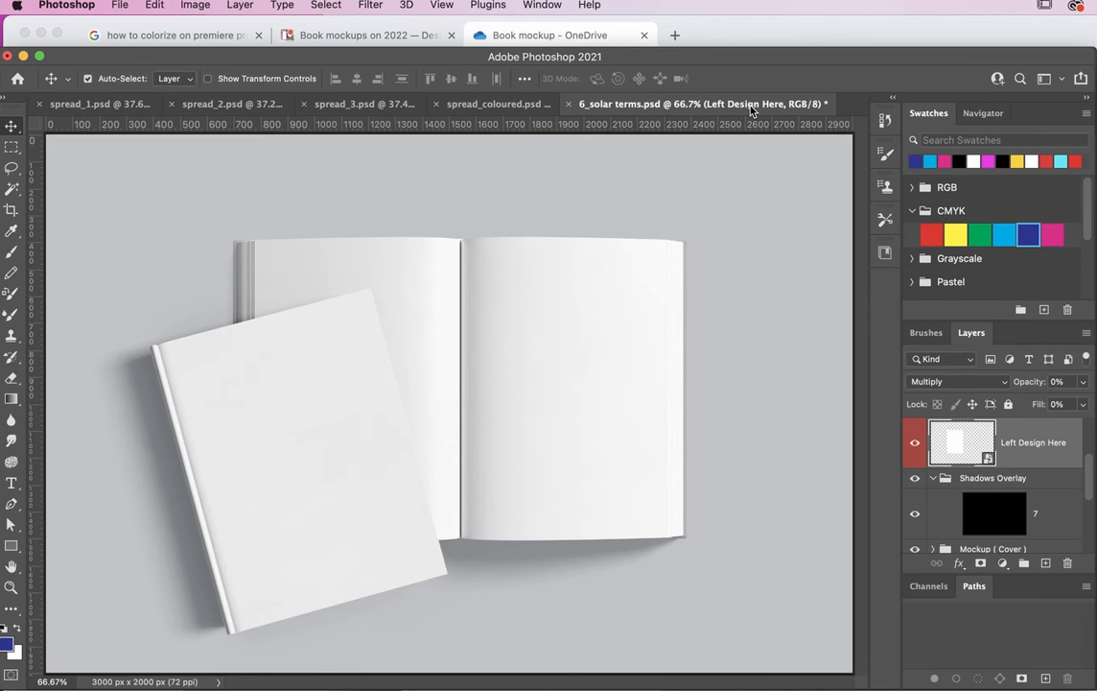
pyautogui.scroll(3, 979, 534)
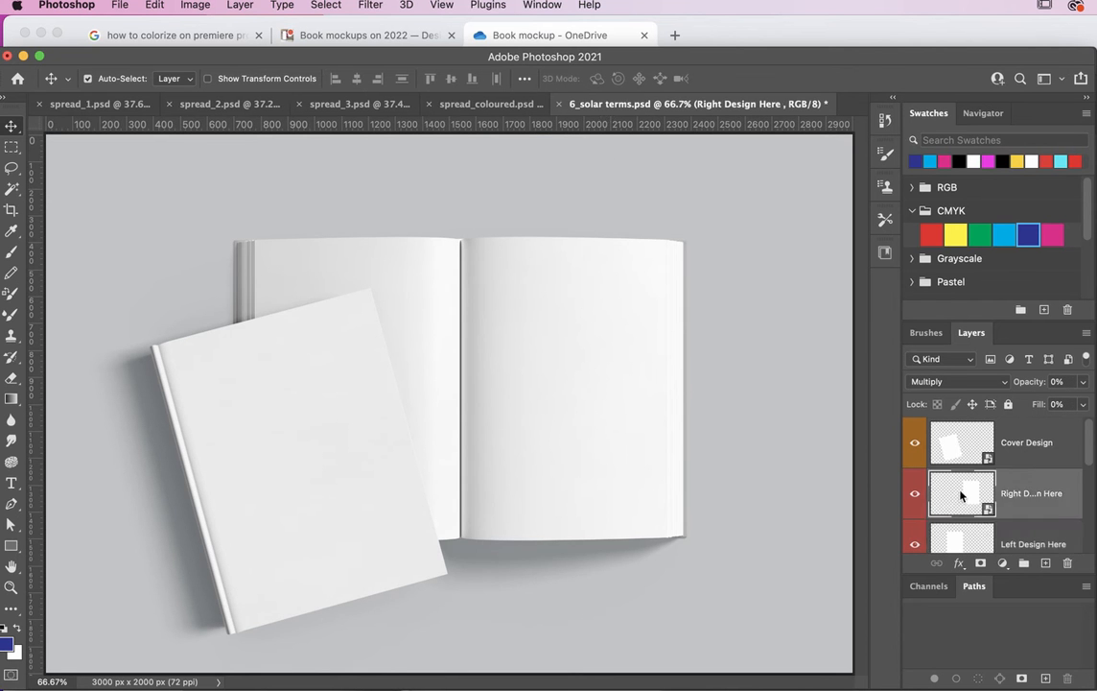
pyautogui.doubleClick(961, 495)
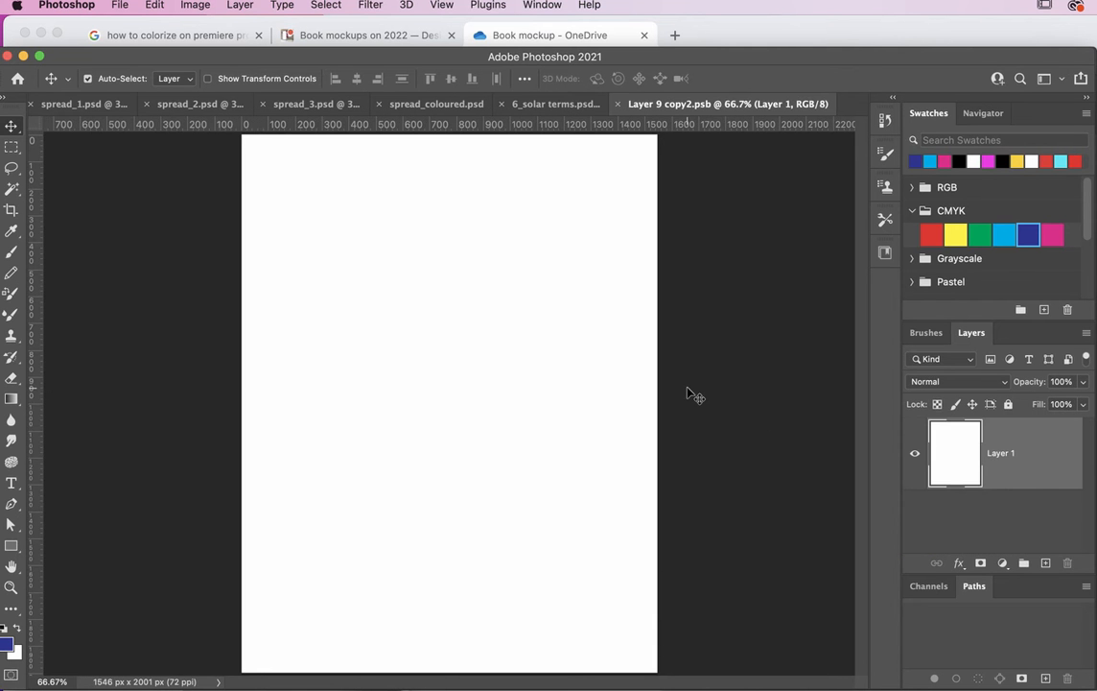
pyautogui.press('super+minus')
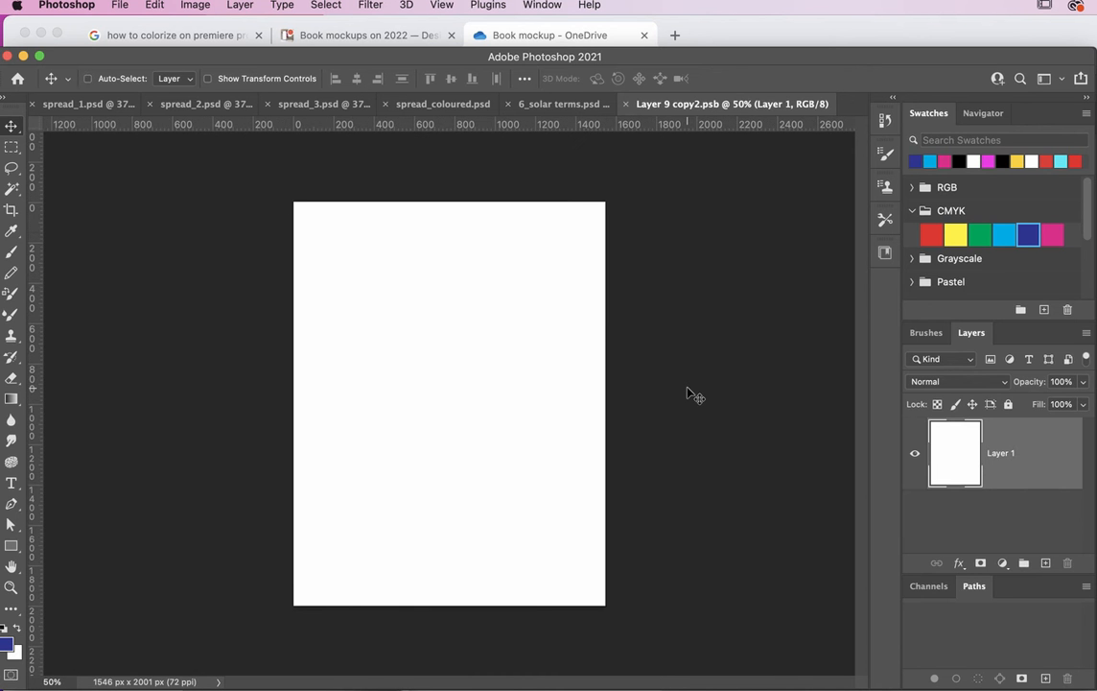
pyautogui.press('super+v')
pyautogui.press('super')
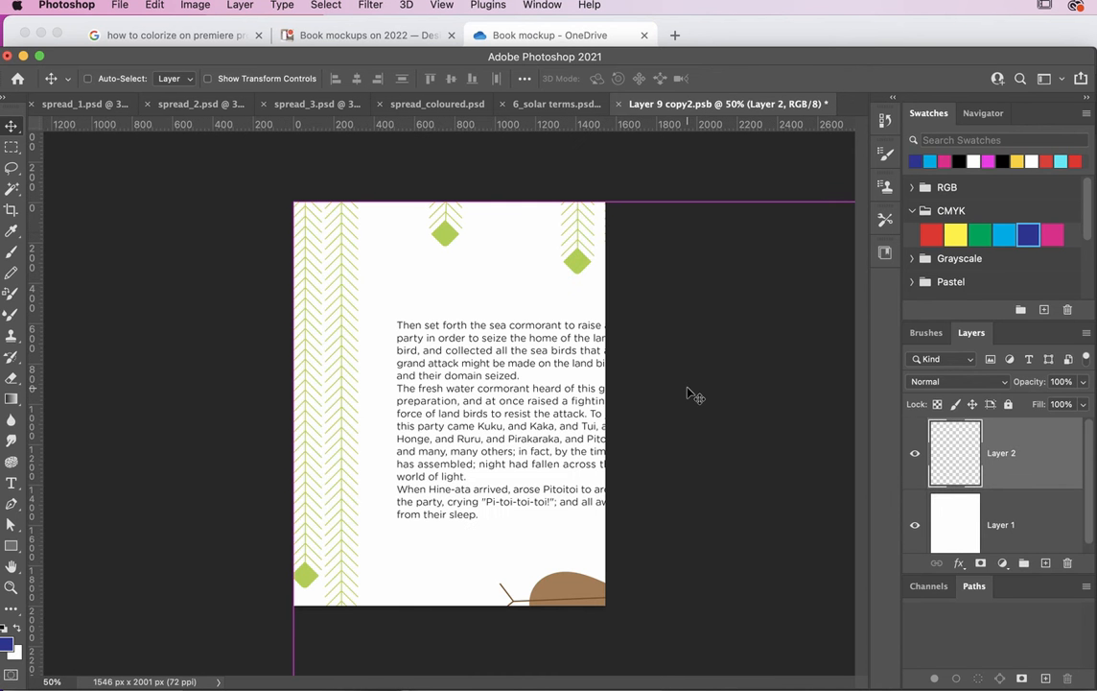
# Step: Scale the pasted spread proportionally to about 57.73% so its height fills the page from top to bottom
pyautogui.press('super+t')
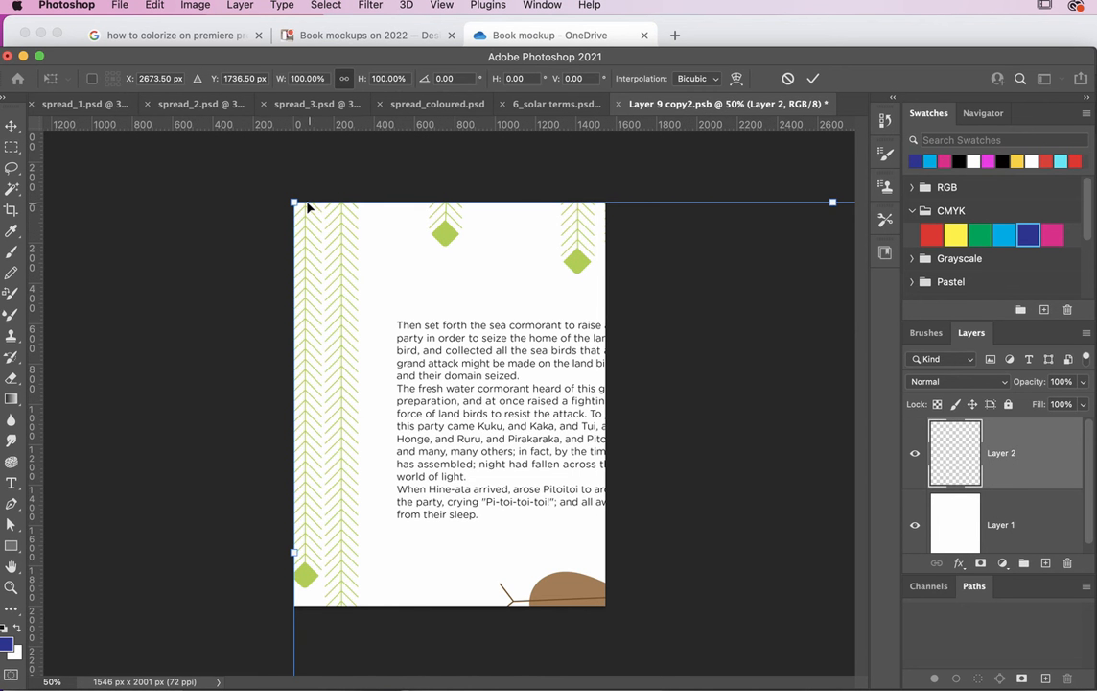
pyautogui.moveTo(293, 200); pyautogui.dragTo(97, 258)
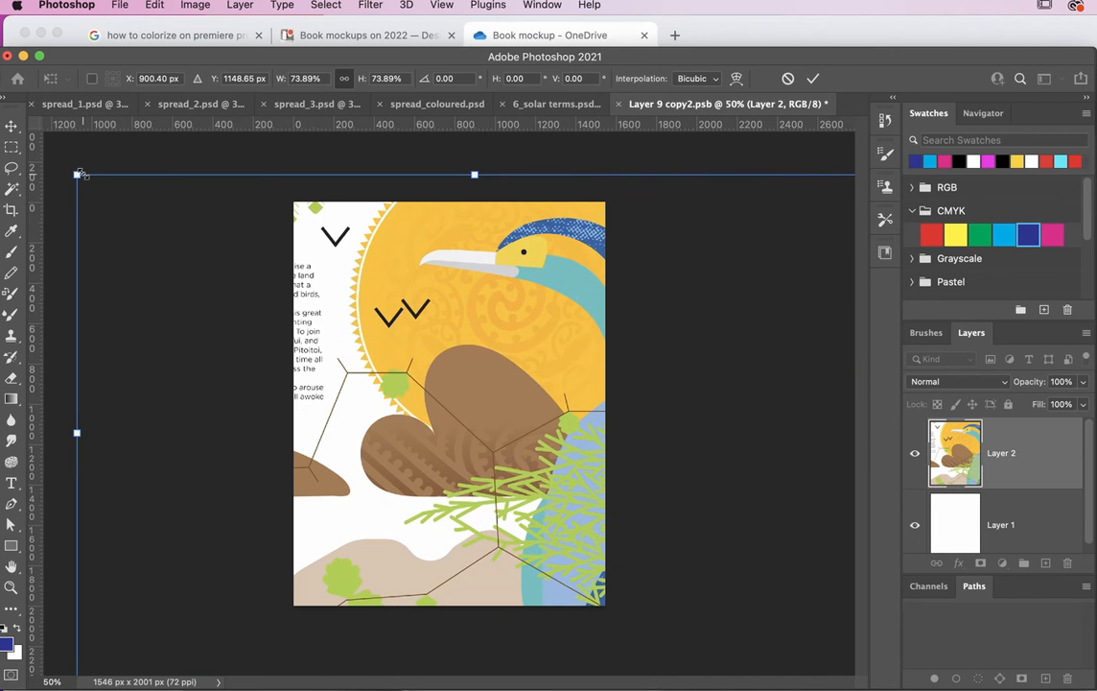
pyautogui.moveTo(79, 173); pyautogui.dragTo(285, 309)
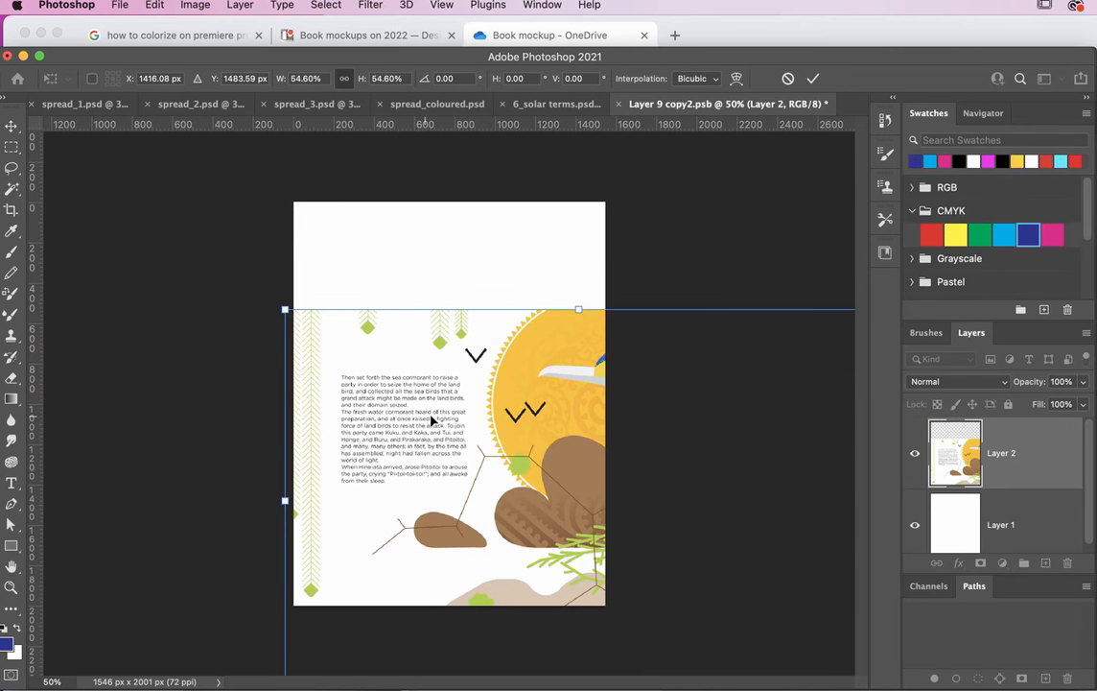
pyautogui.moveTo(467, 424); pyautogui.dragTo(400, 319)
pyautogui.moveTo(807, 583); pyautogui.dragTo(840, 606)
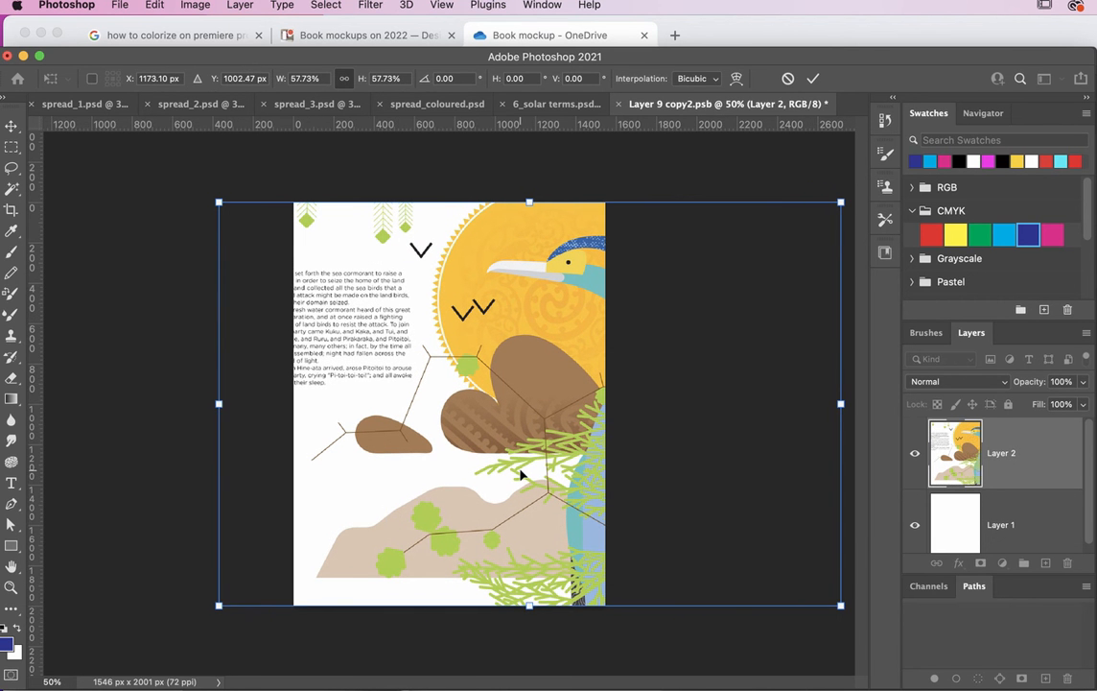
pyautogui.press('Return')
# Step: Shift the spread left so its right half fills the page, and save and close the smart object
pyautogui.moveTo(534, 414); pyautogui.dragTo(296, 430)
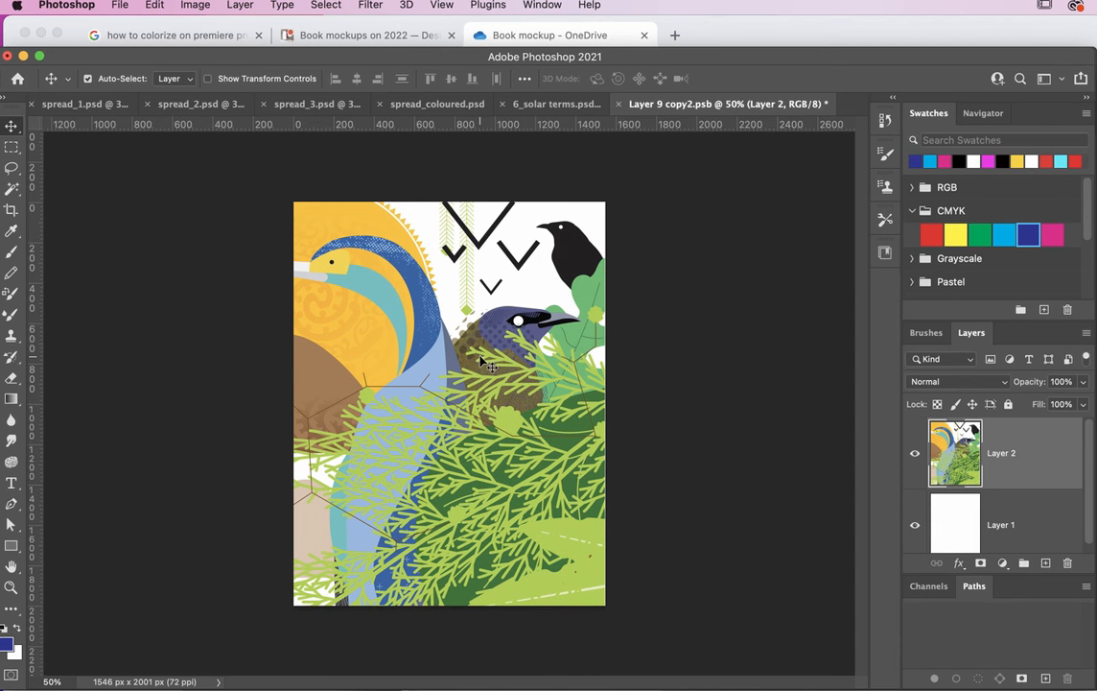
pyautogui.click(619, 103)
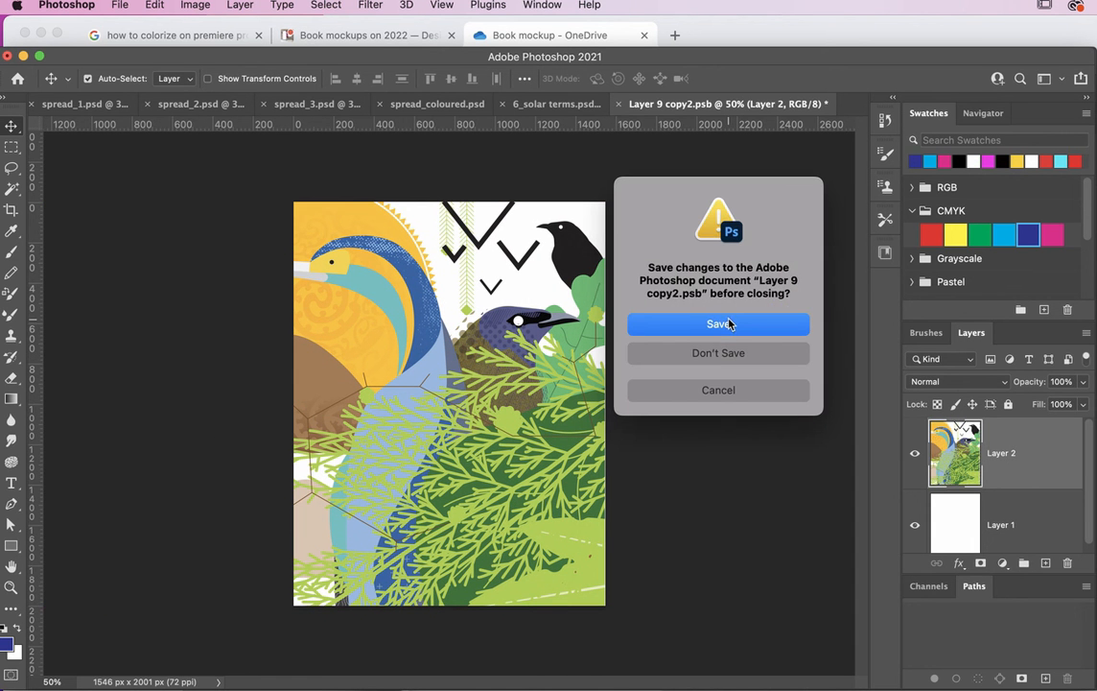
pyautogui.click(730, 324)
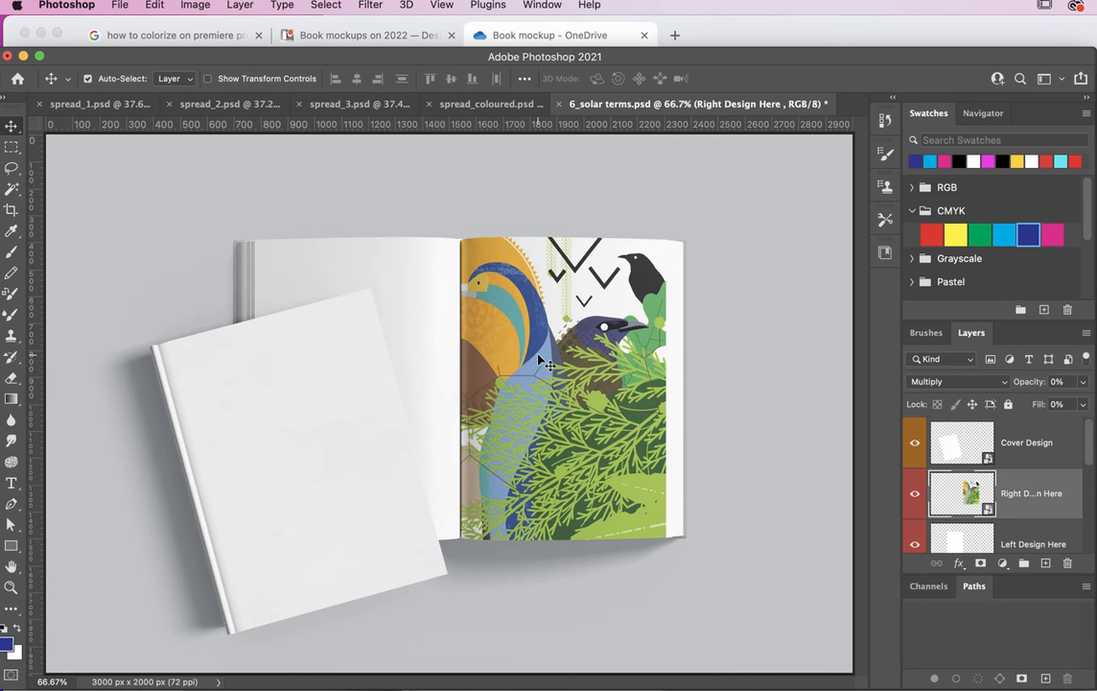
# Step: Open the Left Design Here smart object in the mockup and paste the spread artwork into it
pyautogui.scroll(-1, 960, 535)
pyautogui.scroll(-3, 960, 536)
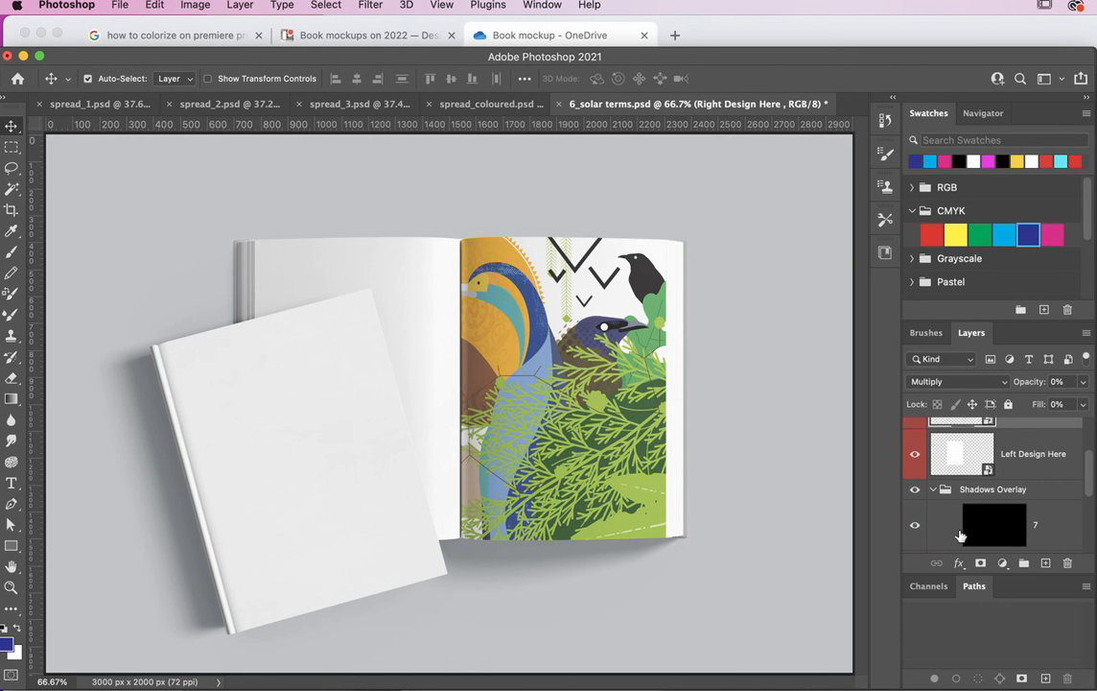
pyautogui.doubleClick(959, 458)
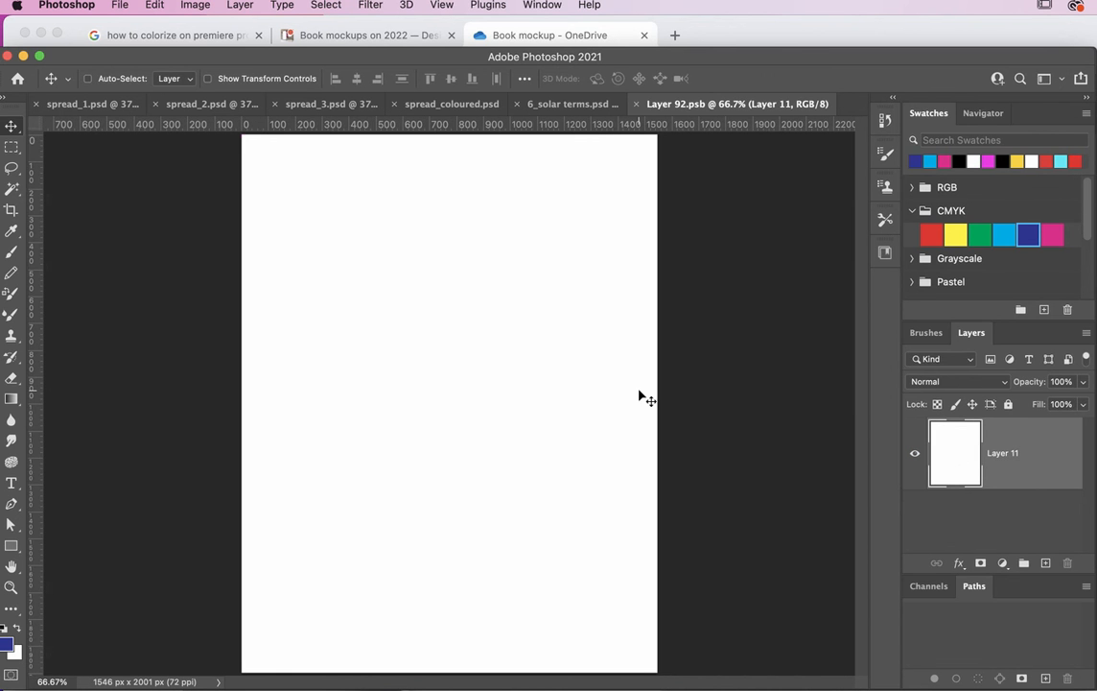
pyautogui.press('super+minus')
pyautogui.press('super+v')
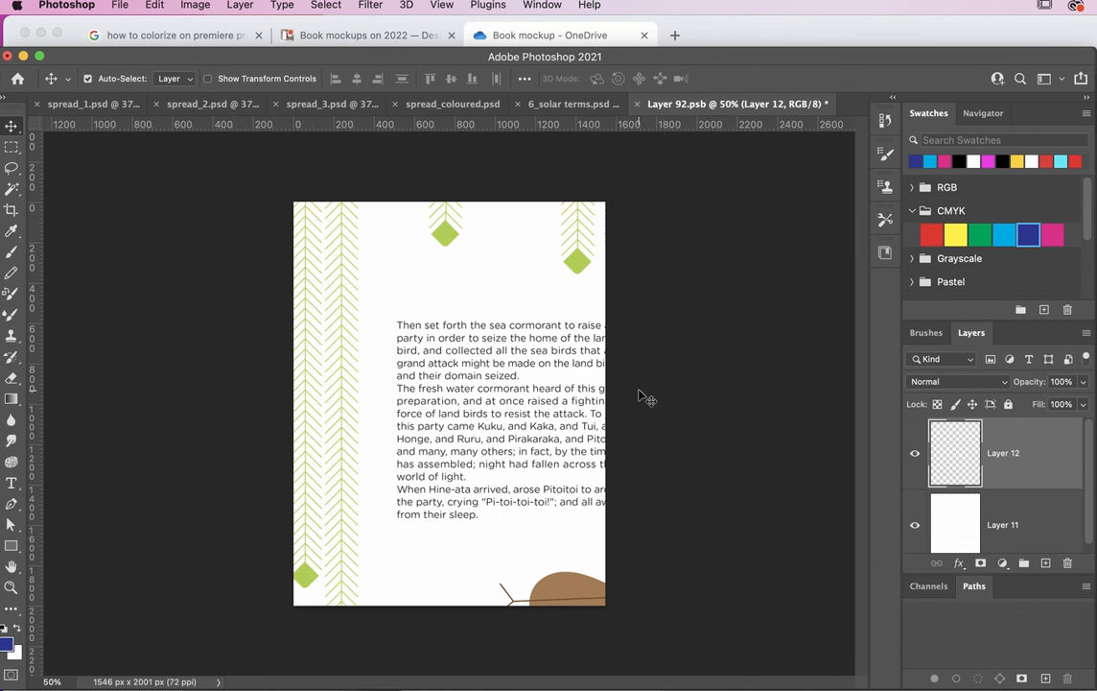
# Step: Scale the pasted spread in the left-page smart object proportionally to about 57.73%, matching the page height
pyautogui.press('super+t')
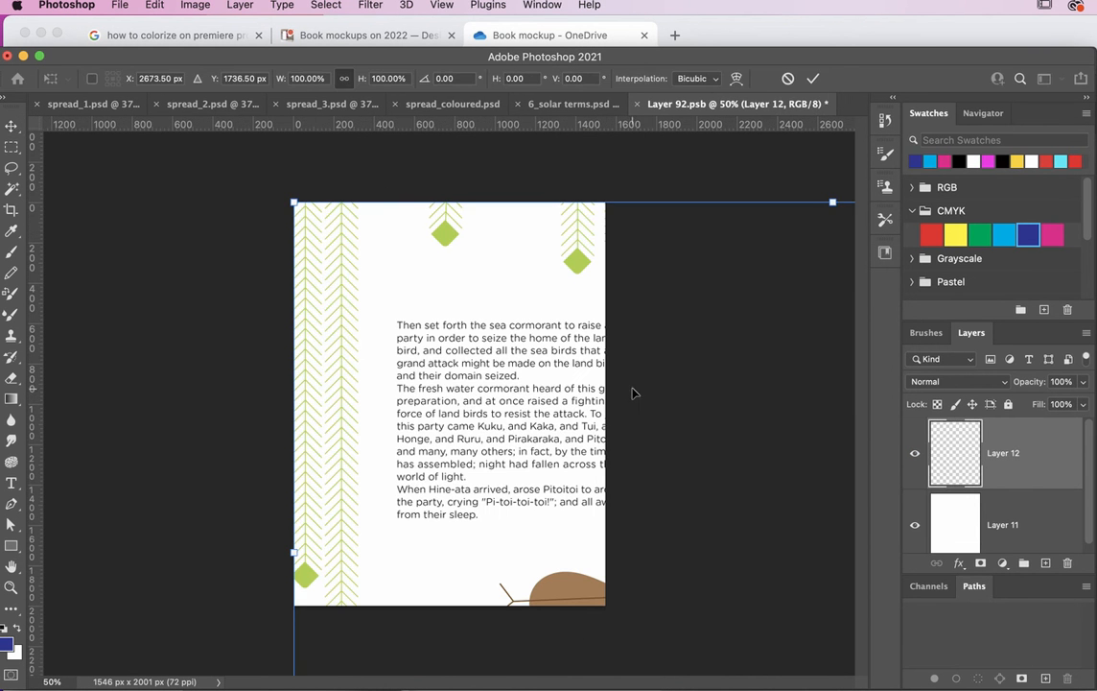
pyautogui.moveTo(293, 203); pyautogui.dragTo(561, 416)
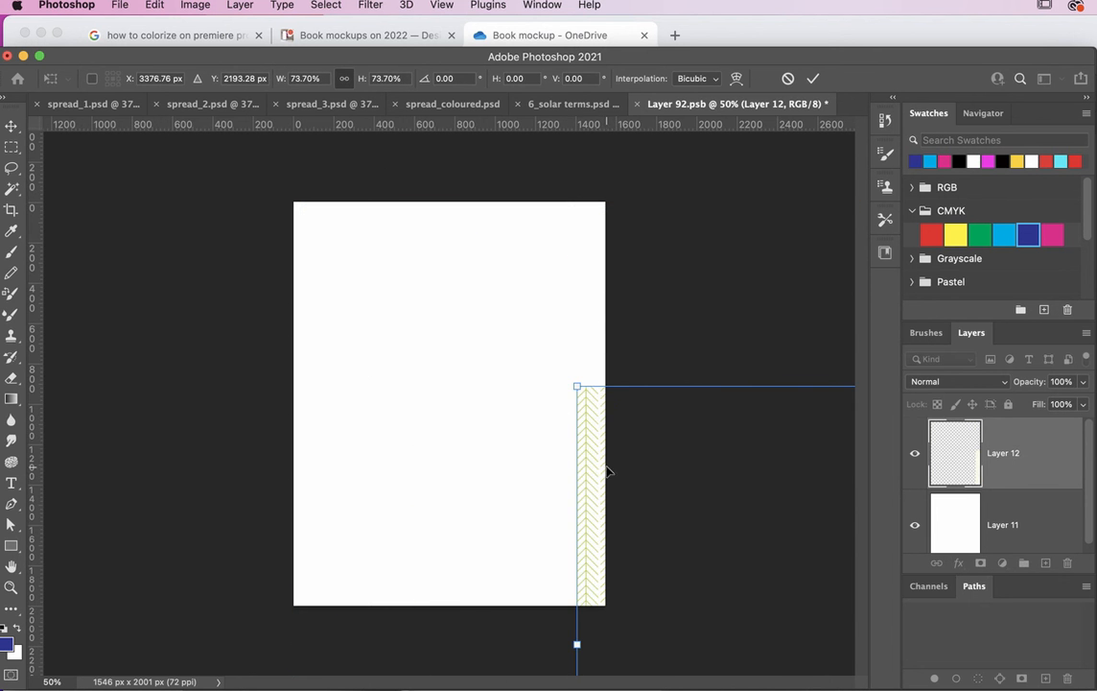
pyautogui.moveTo(595, 473); pyautogui.dragTo(311, 275)
pyautogui.moveTo(295, 189); pyautogui.dragTo(467, 369)
pyautogui.moveTo(578, 403); pyautogui.dragTo(374, 277)
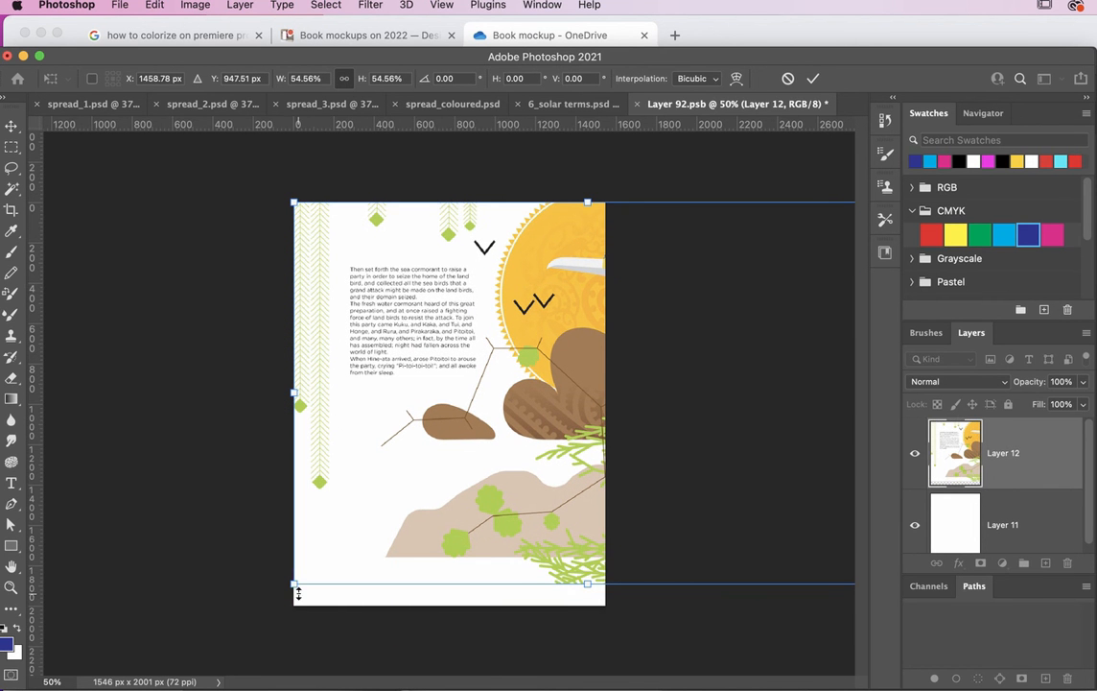
pyautogui.moveTo(293, 586); pyautogui.dragTo(262, 616)
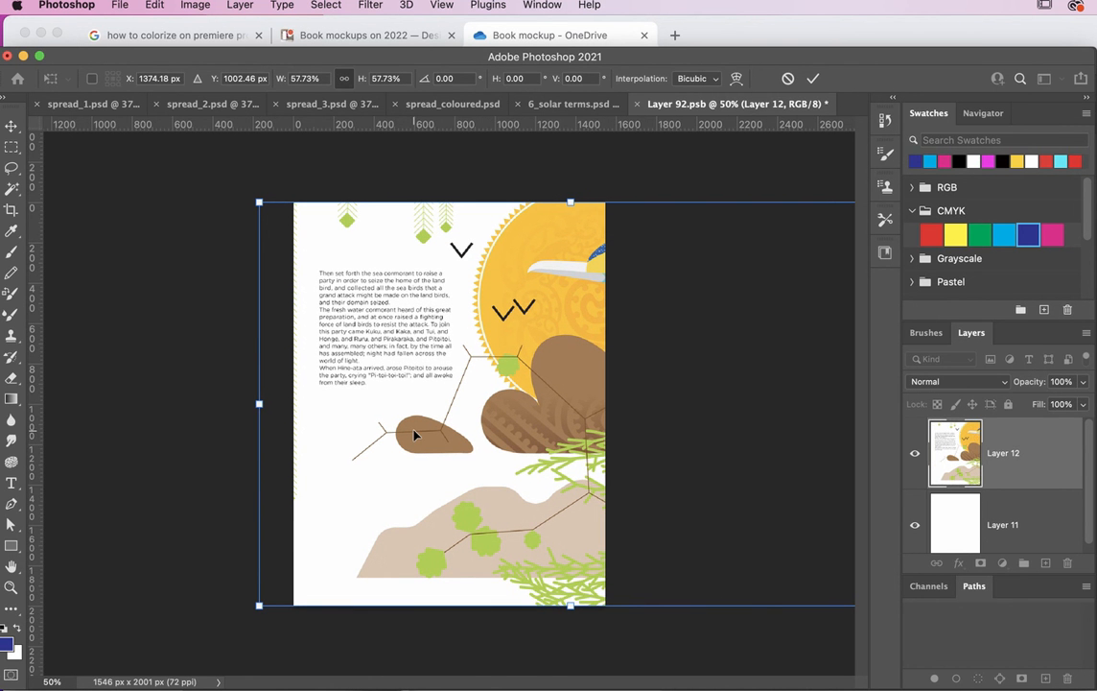
pyautogui.press('Return')
# Step: Hide Layer 11, align the spread's left edge with the page's left edge, and save and close the smart object
pyautogui.moveTo(319, 393); pyautogui.dragTo(413, 394)
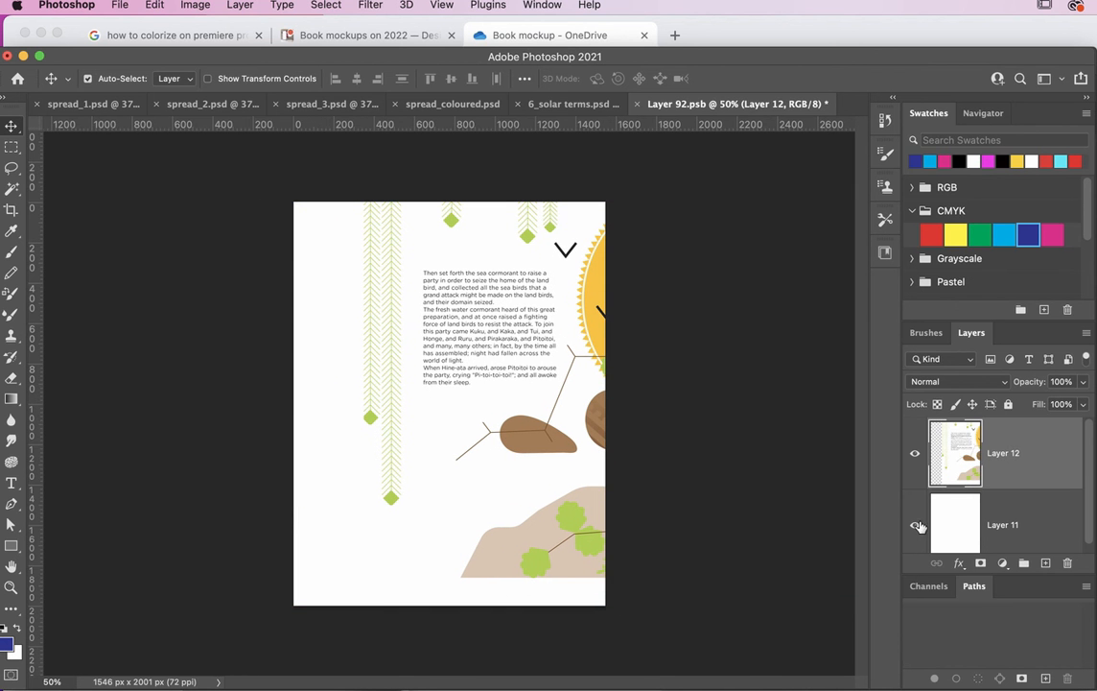
pyautogui.click(915, 528)
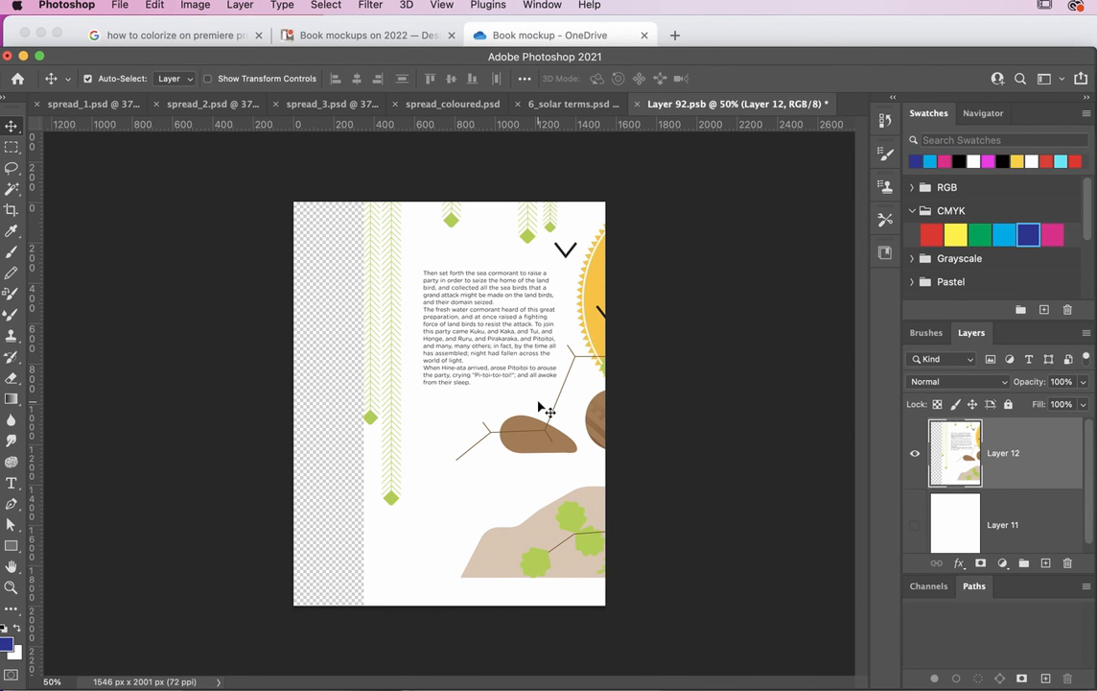
pyautogui.moveTo(539, 407); pyautogui.dragTo(473, 418)
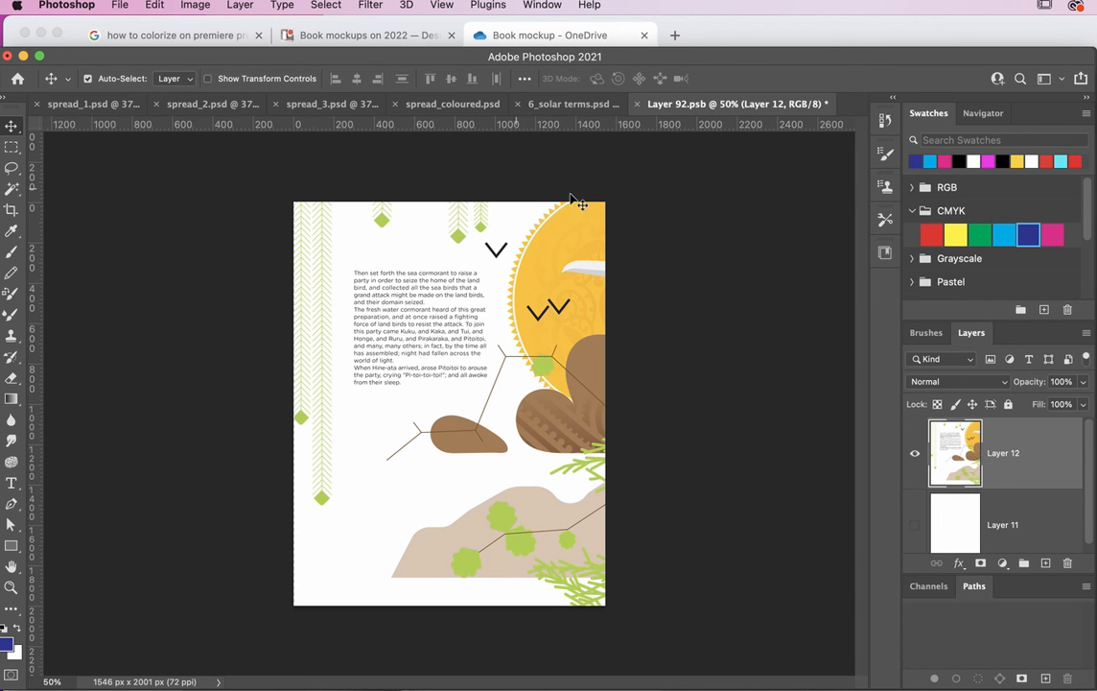
pyautogui.click(638, 106)
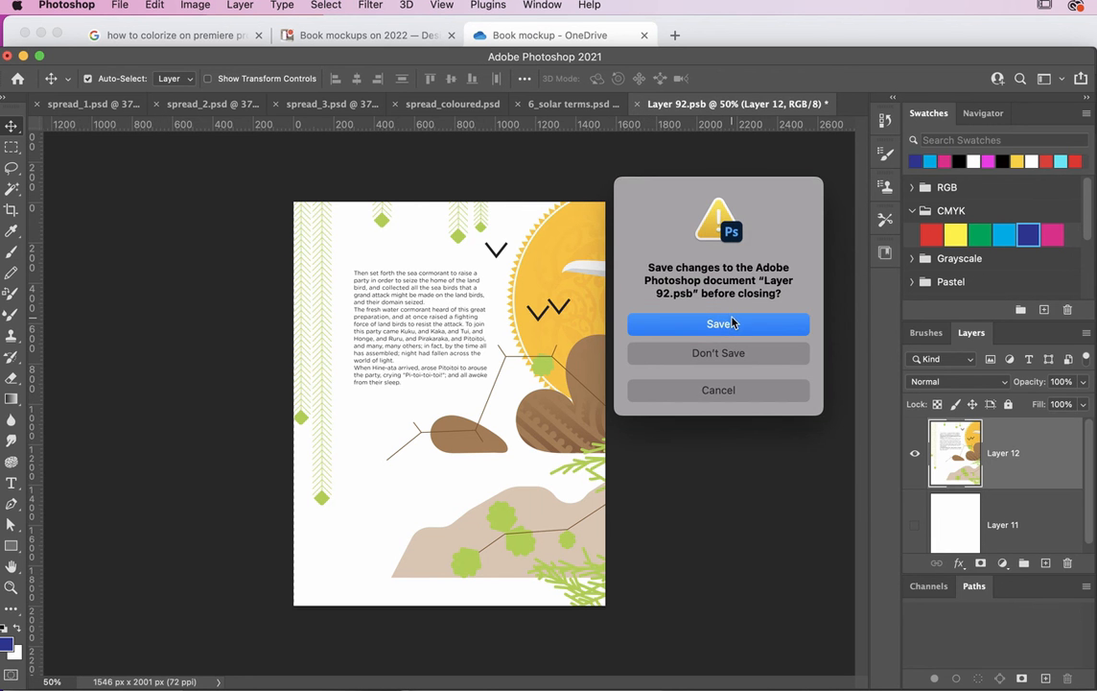
pyautogui.click(729, 323)
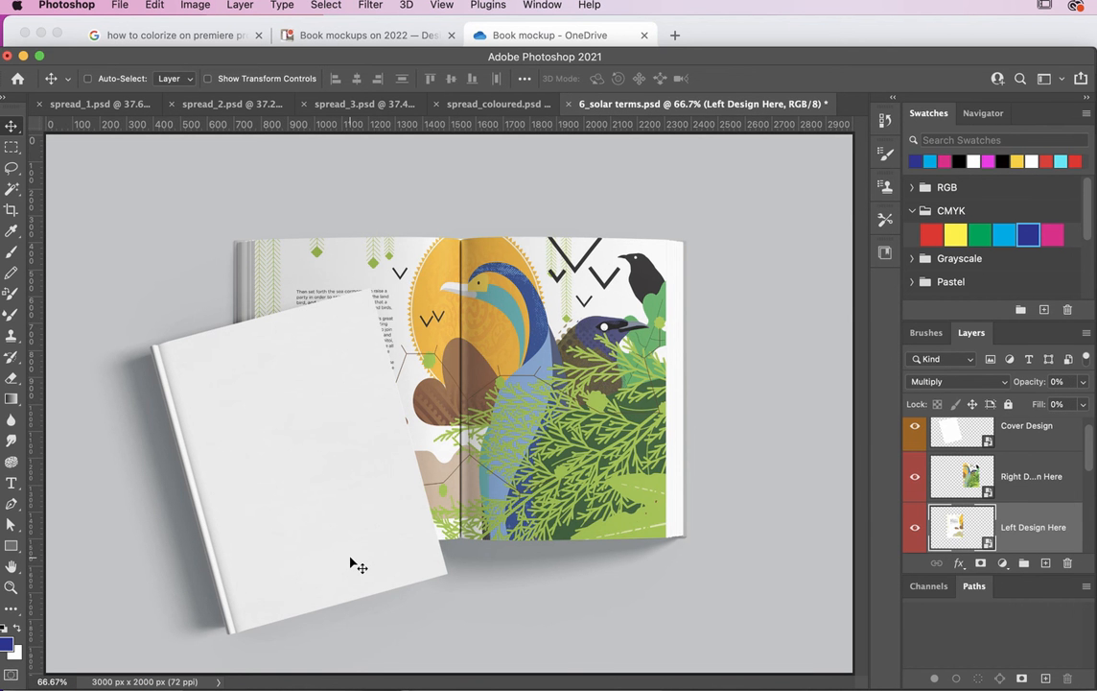
pyautogui.press('super+plus')
pyautogui.press('super+plus')
pyautogui.press('super+minus')
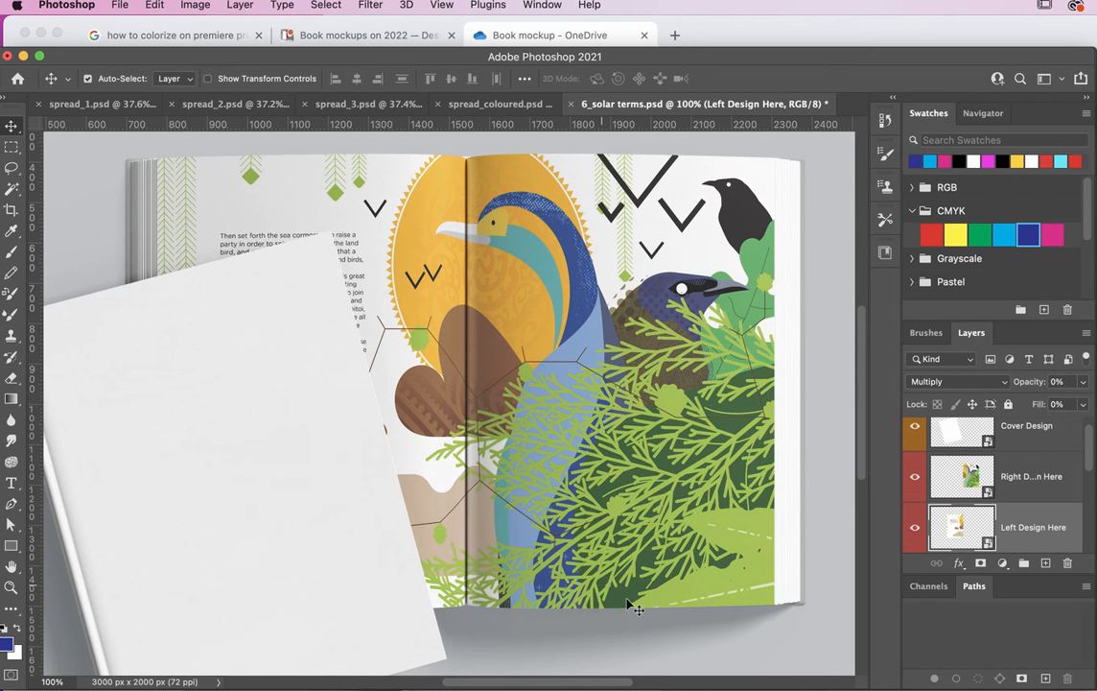